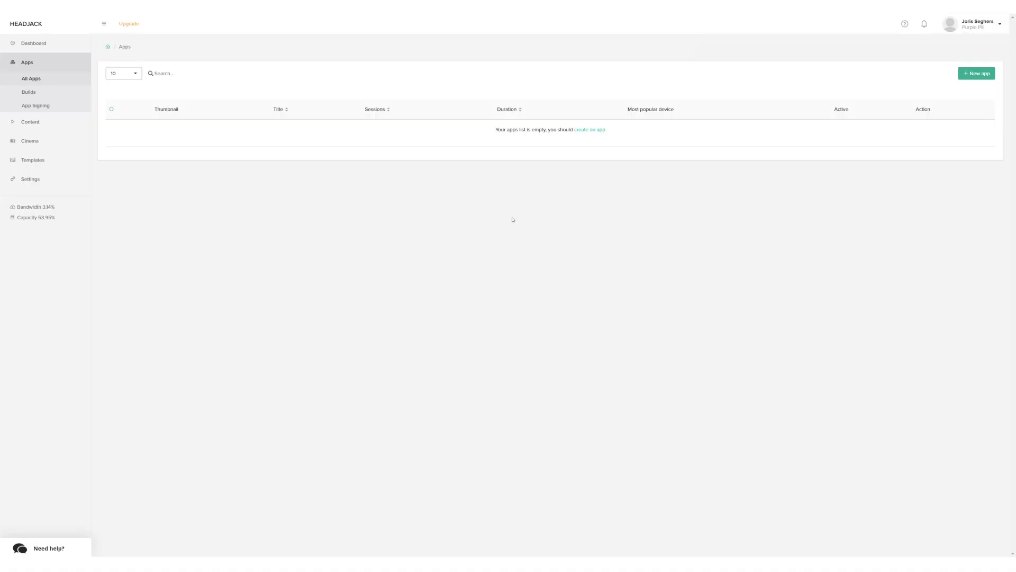
# - Start a new app named 'Kiosk Tutorial' with the headjack_app_icon.png icon
pyautogui.click(582, 129)
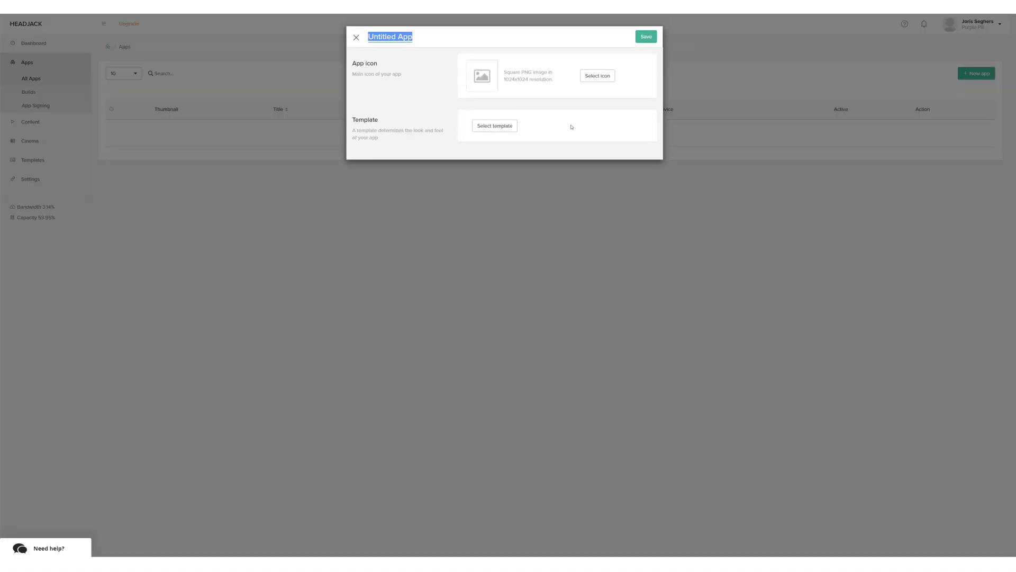
pyautogui.write('Kiosk Tutorial')
pyautogui.click(599, 76)
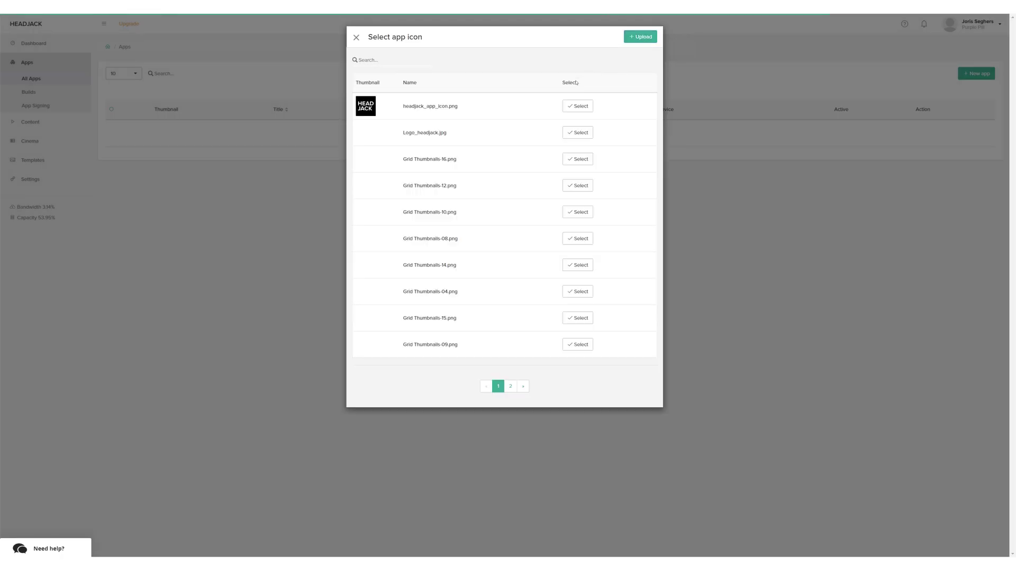
pyautogui.click(578, 106)
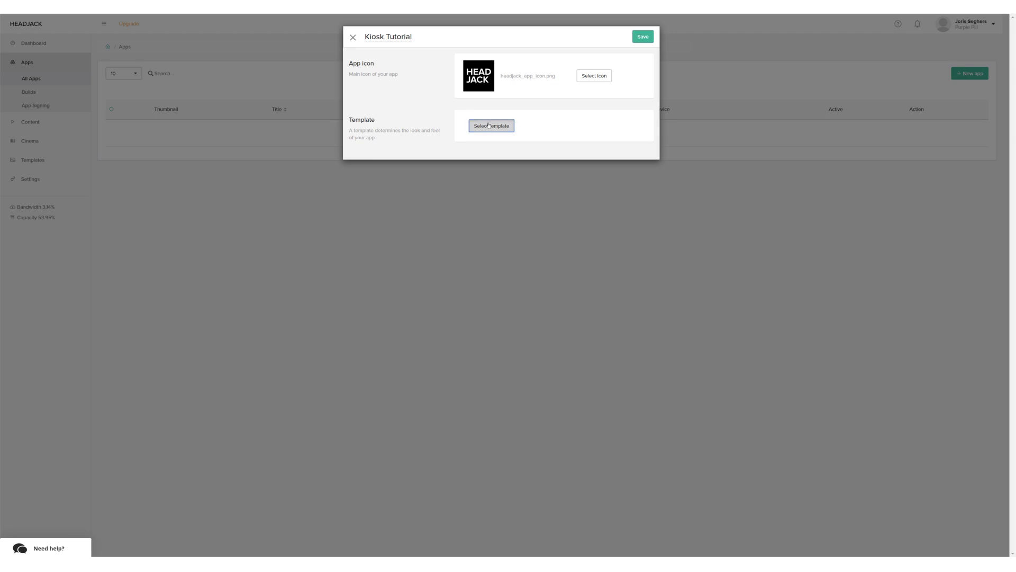
# - Choose the Essential Kiosk template and save the app
pyautogui.click(489, 125)
pyautogui.moveTo(627, 167)
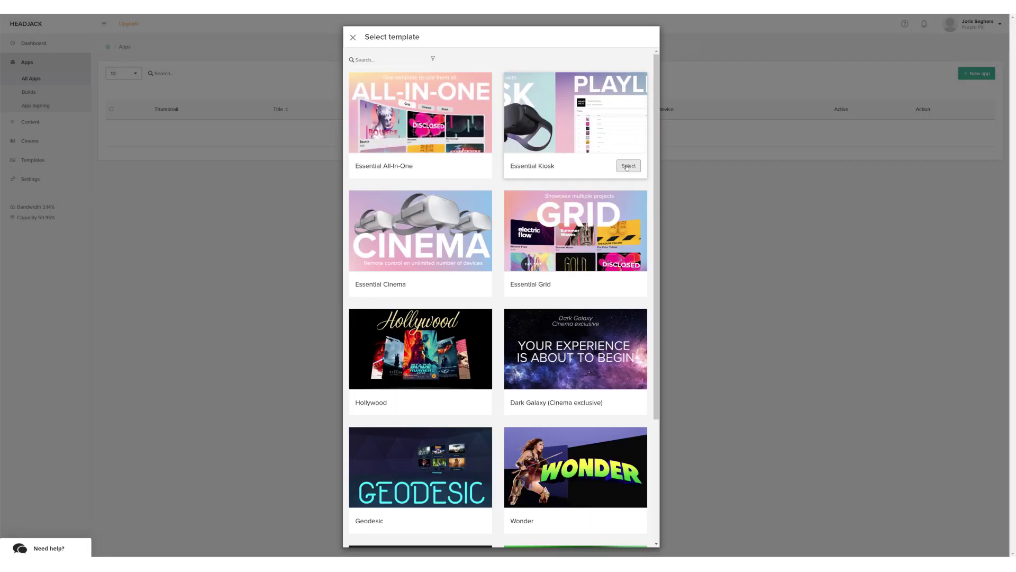
pyautogui.click(628, 166)
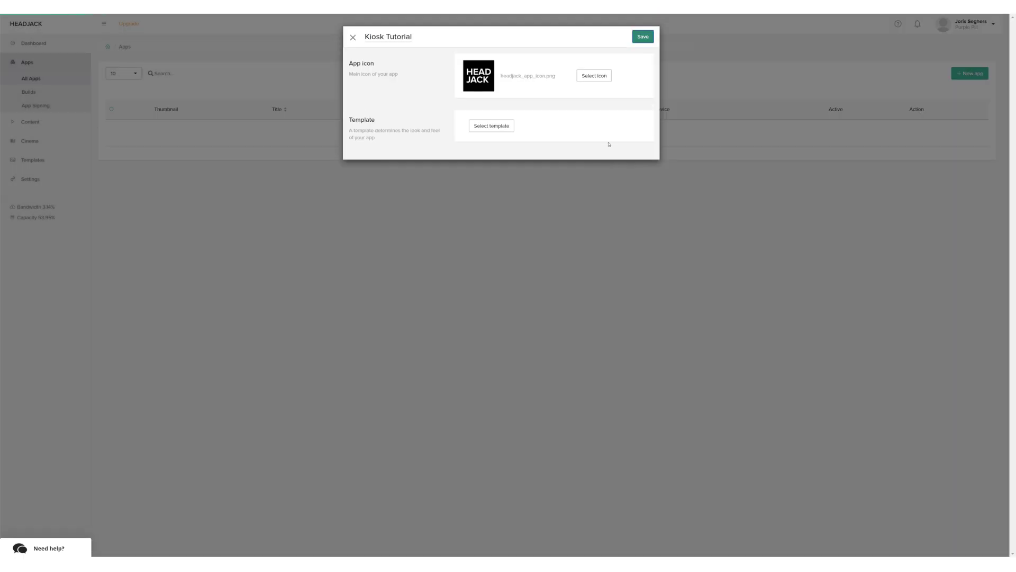
pyautogui.click(643, 37)
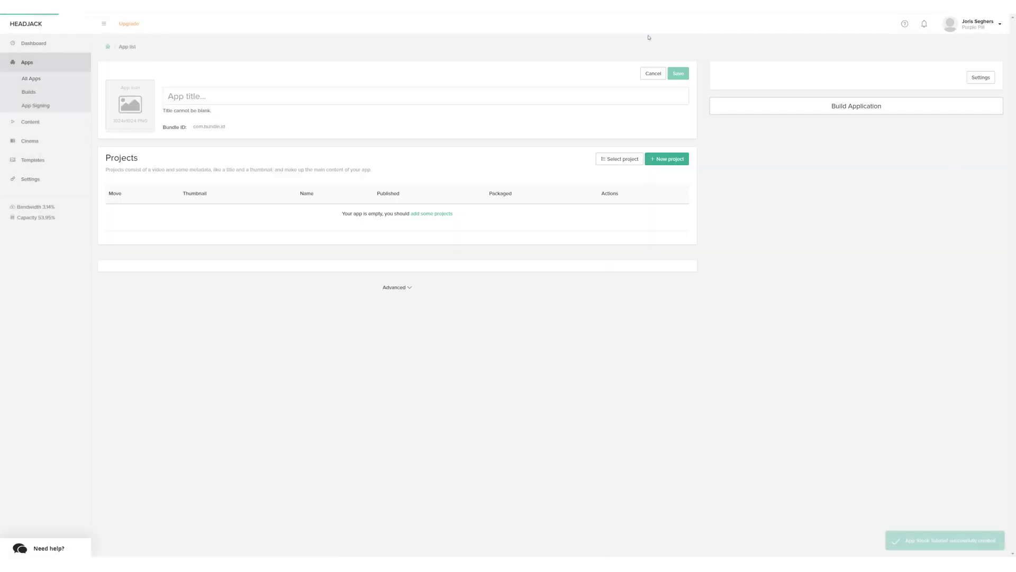
# - Add Video 1, Video 2 and Video 3 to the app and arrange them in order 1, 2, 3
pyautogui.click(436, 210)
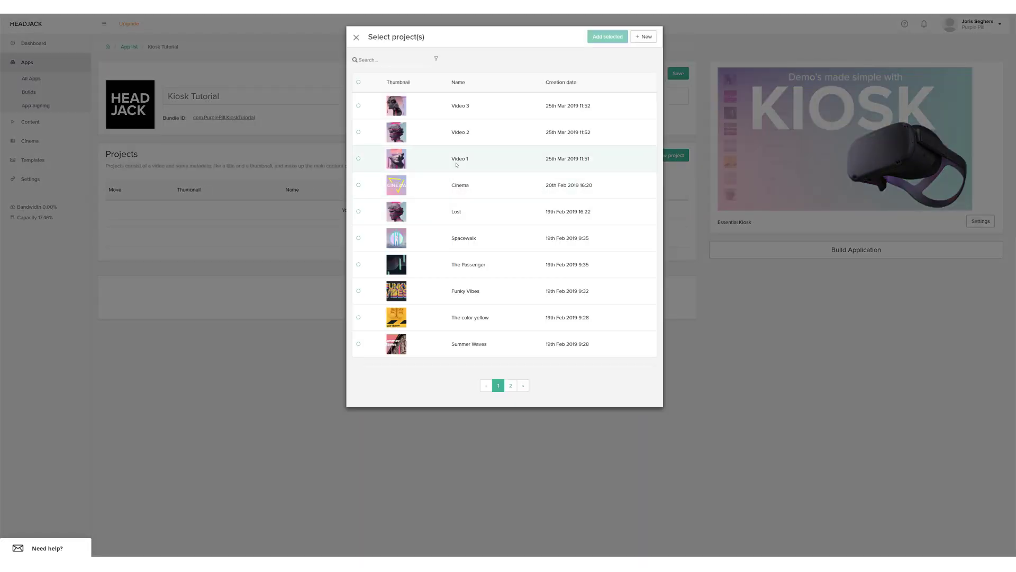
pyautogui.click(461, 159)
pyautogui.click(462, 106)
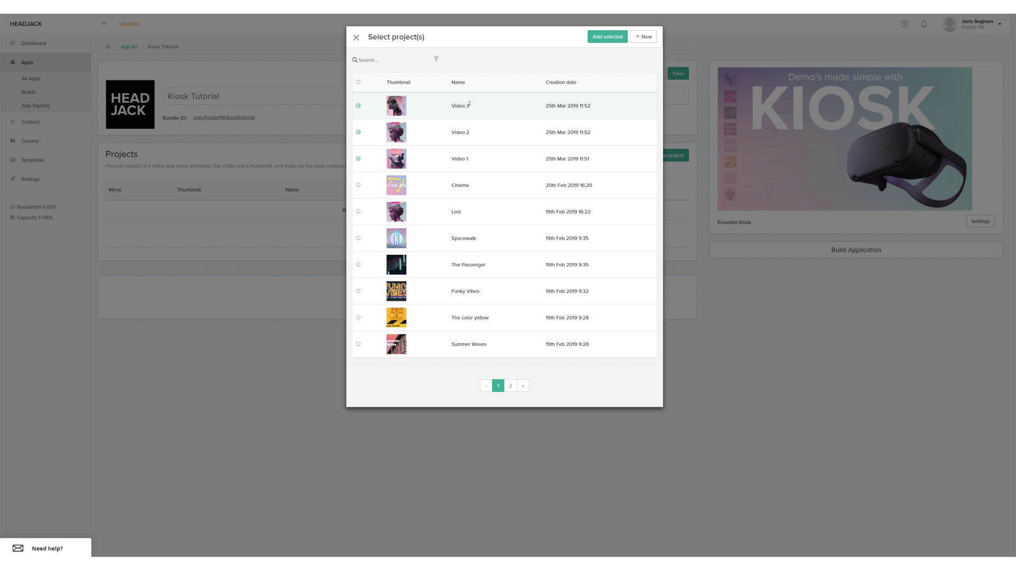
pyautogui.click(608, 36)
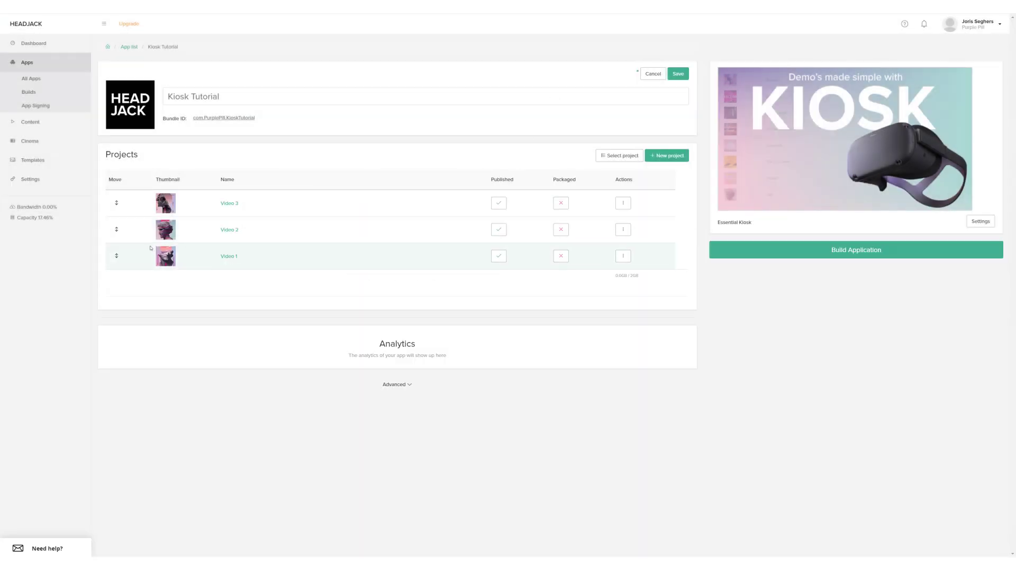
pyautogui.moveTo(117, 256); pyautogui.dragTo(118, 201)
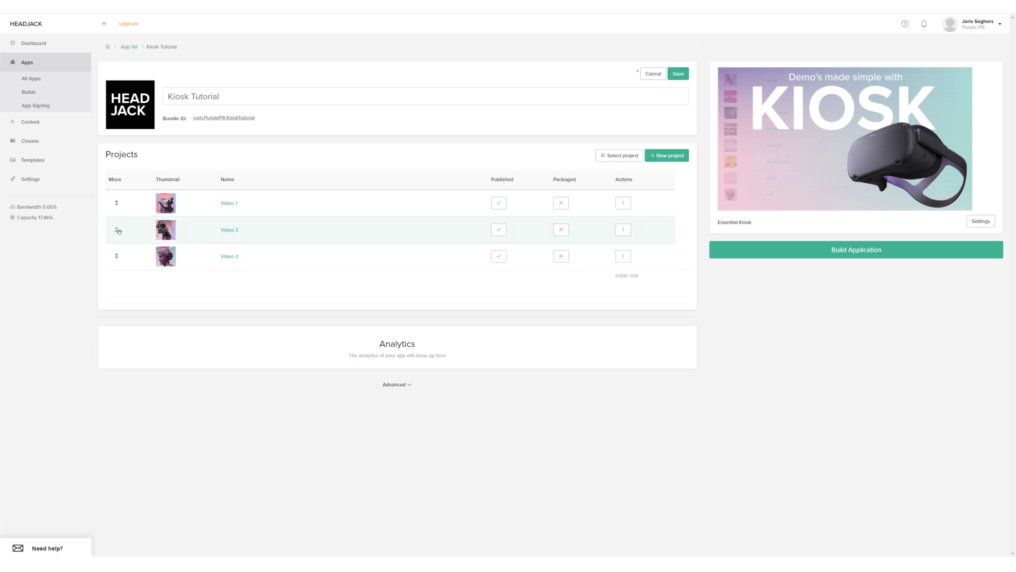
pyautogui.moveTo(117, 256); pyautogui.dragTo(120, 228)
# - Start a Local-channel build of Kiosk Tutorial targeting Oculus PC
pyautogui.click(774, 244)
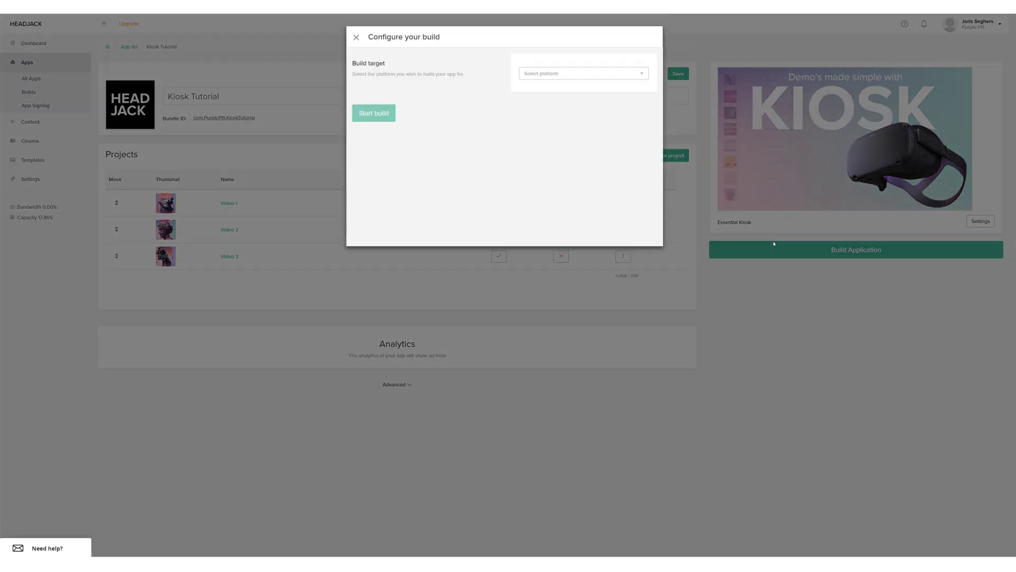
pyautogui.click(556, 74)
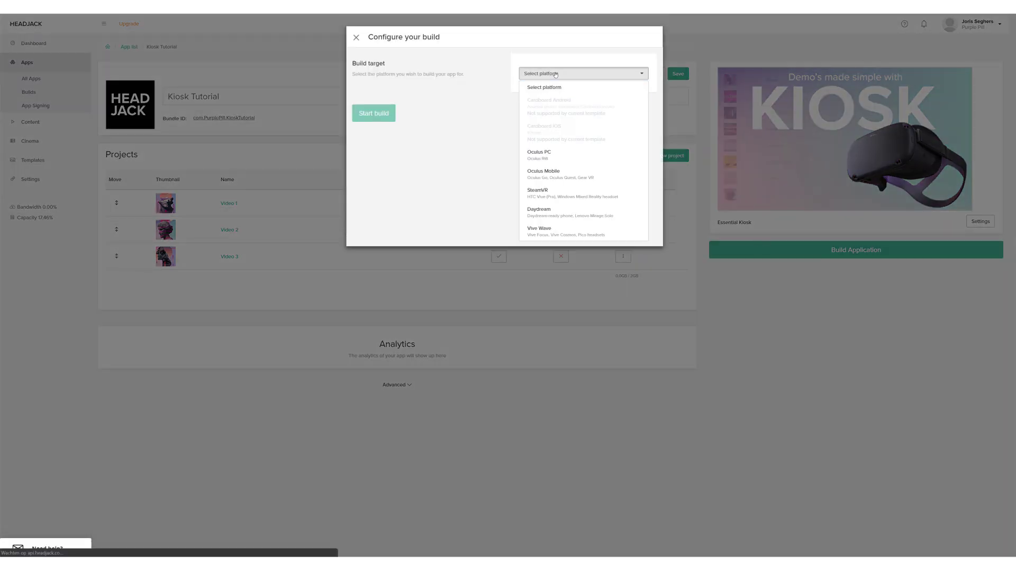
pyautogui.click(554, 158)
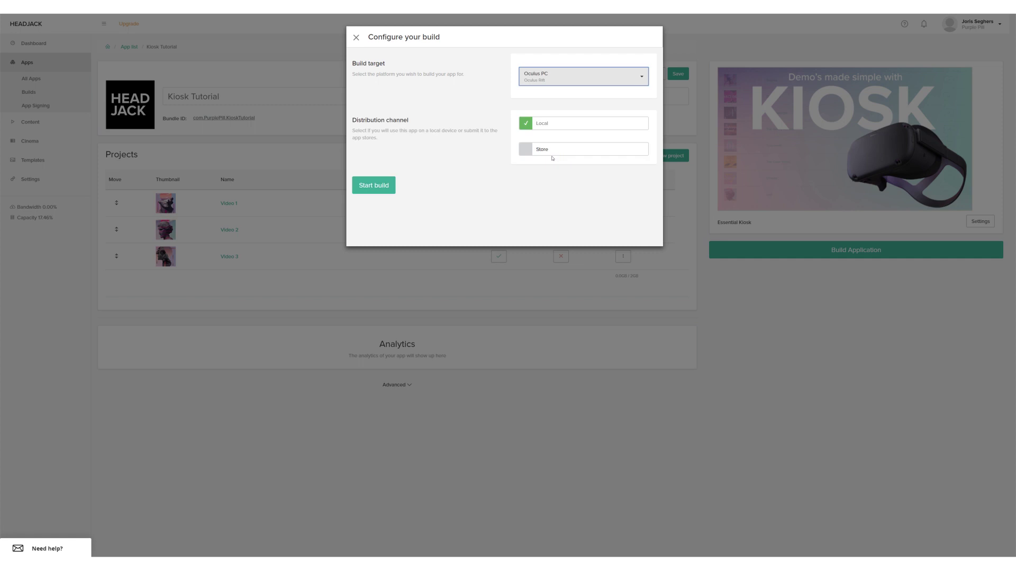
pyautogui.click(380, 187)
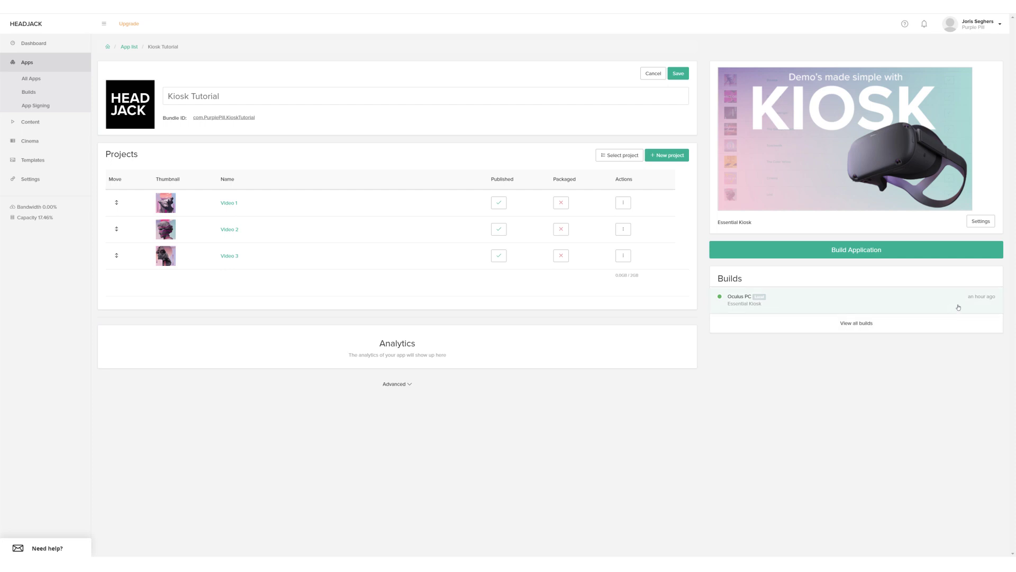
# - Find the latest Kiosk Tutorial build in the Builds list and download it as a .zip
pyautogui.click(73, 98)
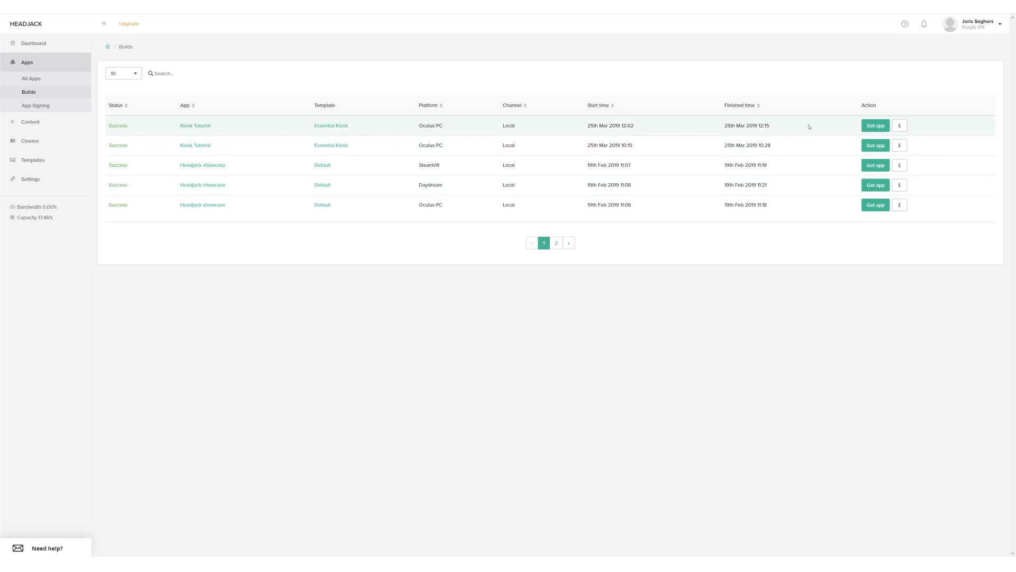
pyautogui.click(864, 130)
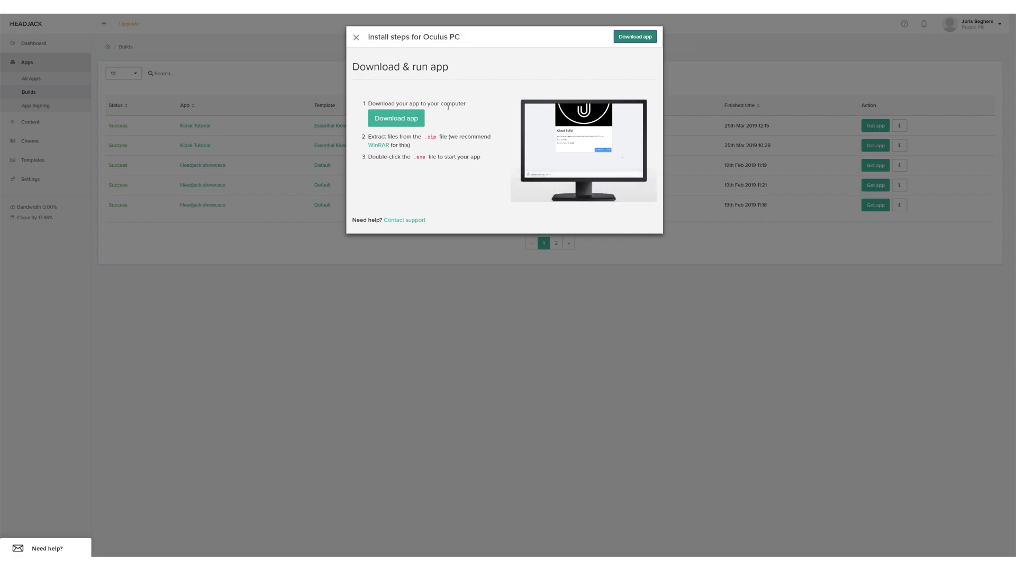
pyautogui.click(396, 118)
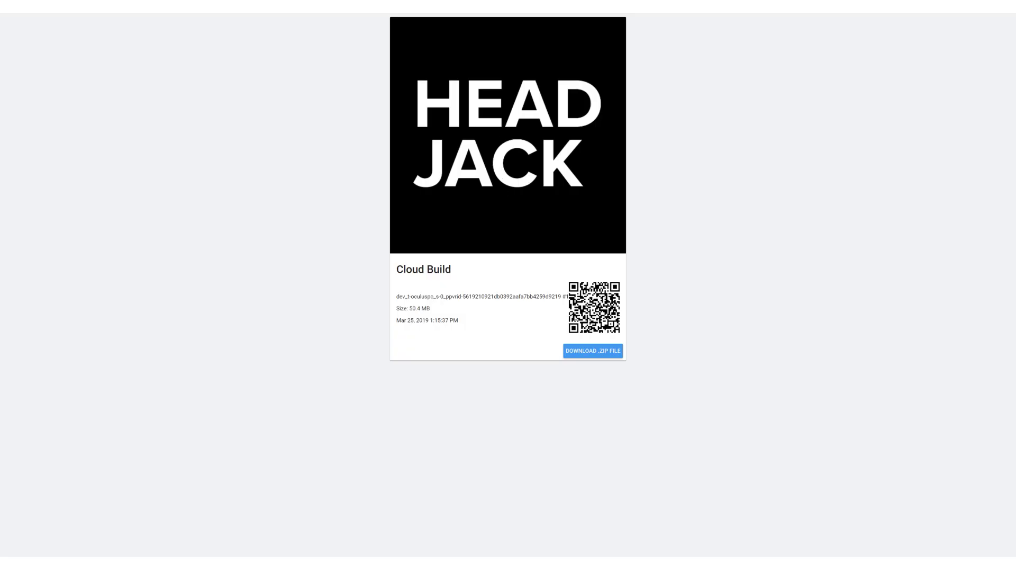
pyautogui.click(564, 355)
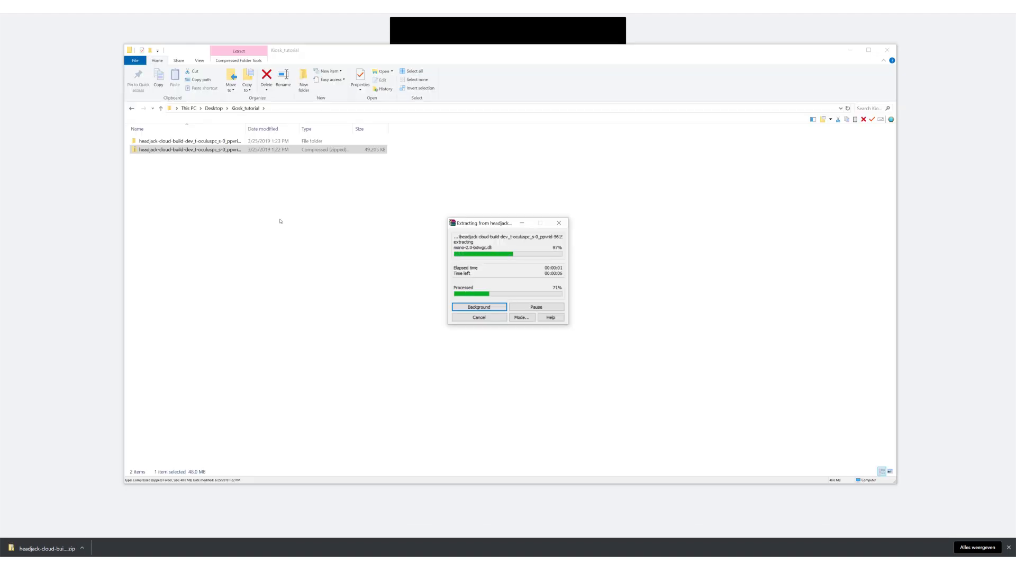
# - Open the headjack-cloud-build folder and run com.PurplePill.KioskTutorial.exe
pyautogui.doubleClick(206, 142)
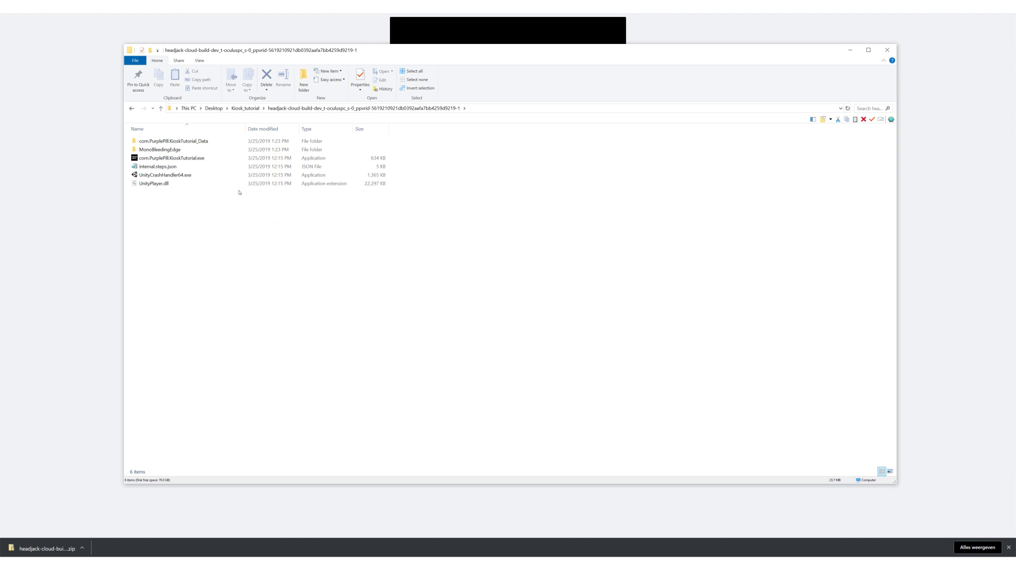
pyautogui.doubleClick(204, 158)
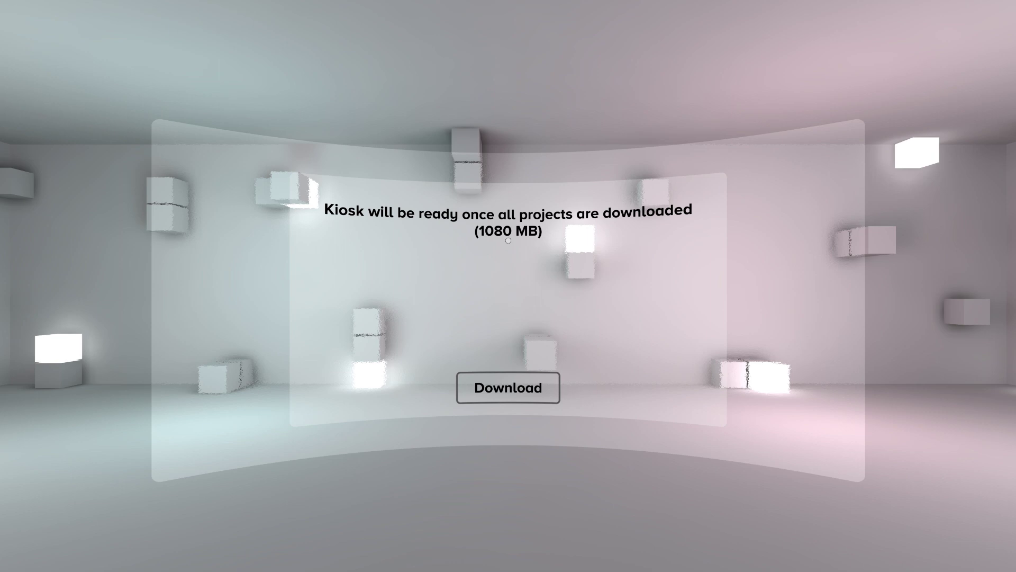
# - Start downloading all kiosk projects (1080 MB) from the kiosk start screen
pyautogui.click(497, 390)
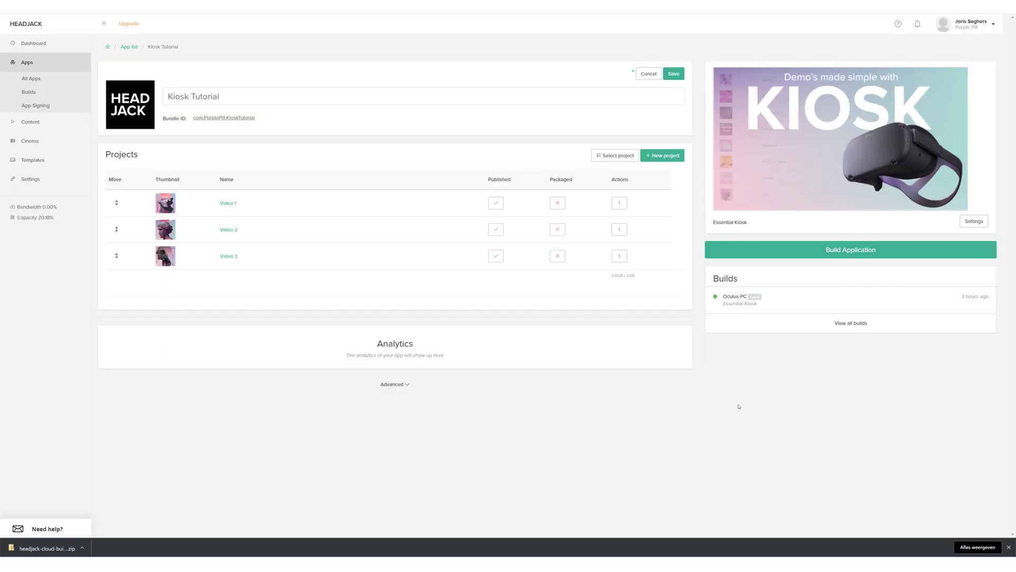
# - Set the Coca-Cola image as the template logo
pyautogui.click(975, 221)
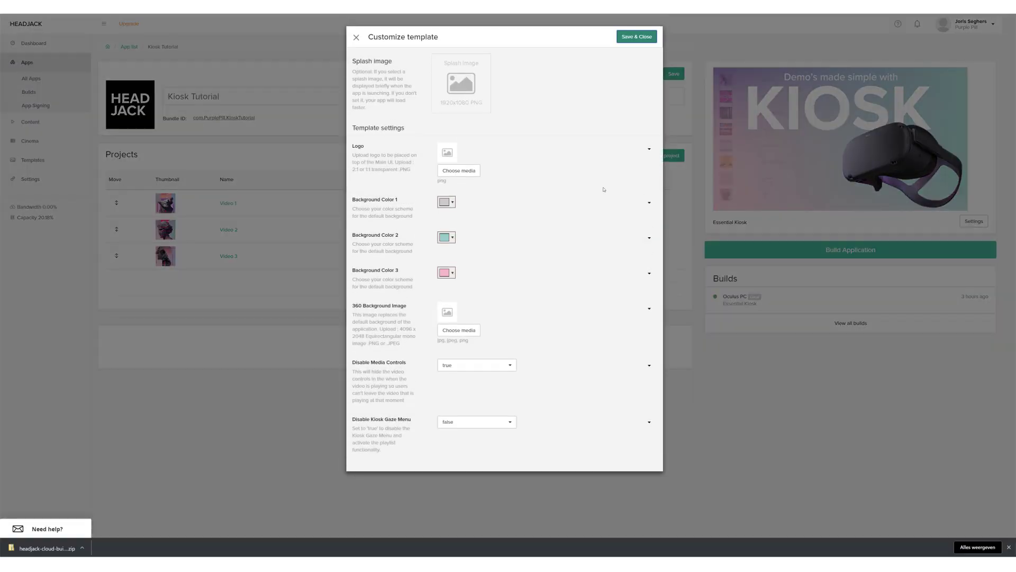
pyautogui.click(465, 175)
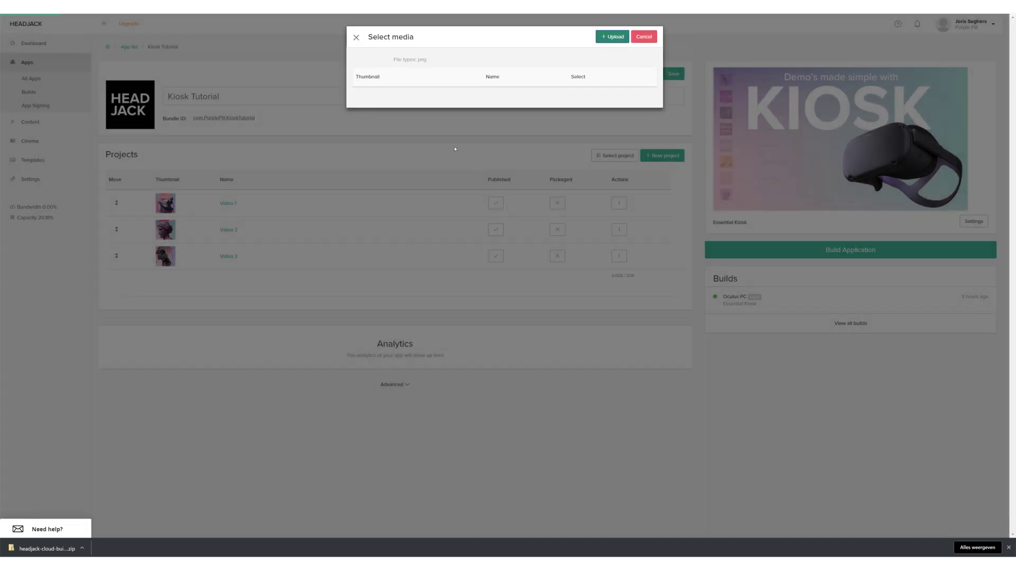
pyautogui.click(437, 107)
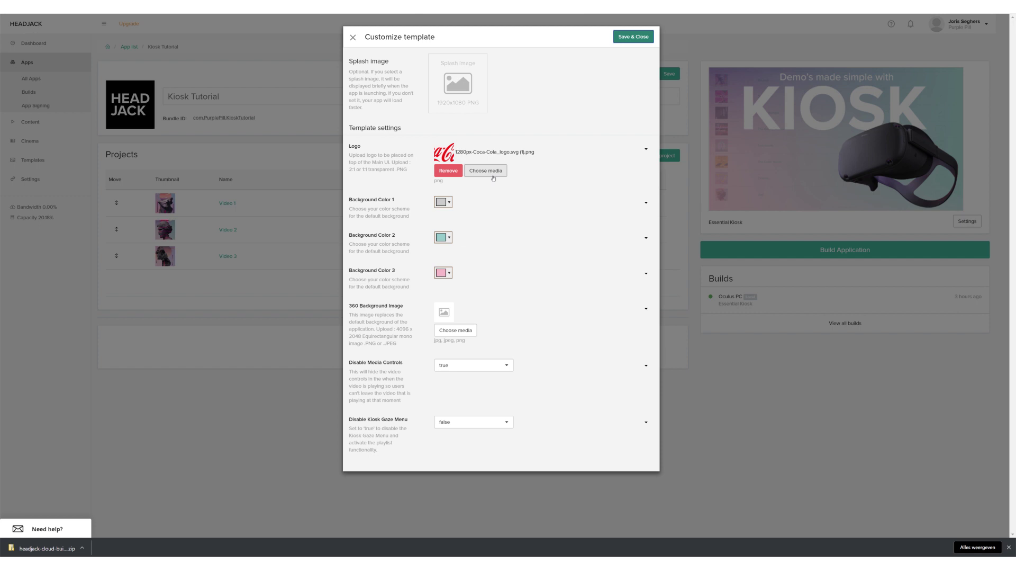
# - Set Background Color 1 to red, Color 2 to grey and Color 3 to light grey
pyautogui.click(443, 202)
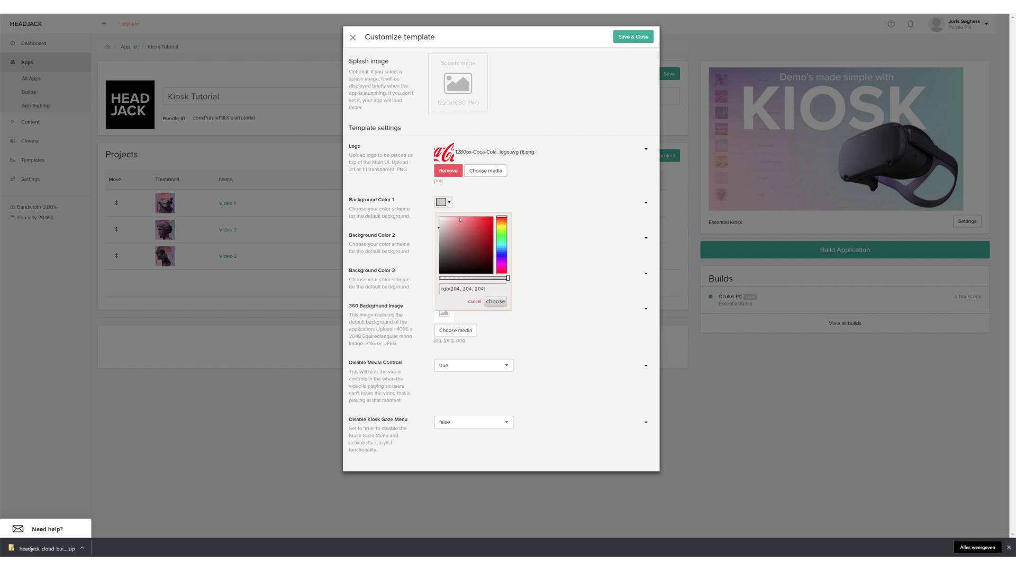
pyautogui.click(544, 219)
pyautogui.click(444, 237)
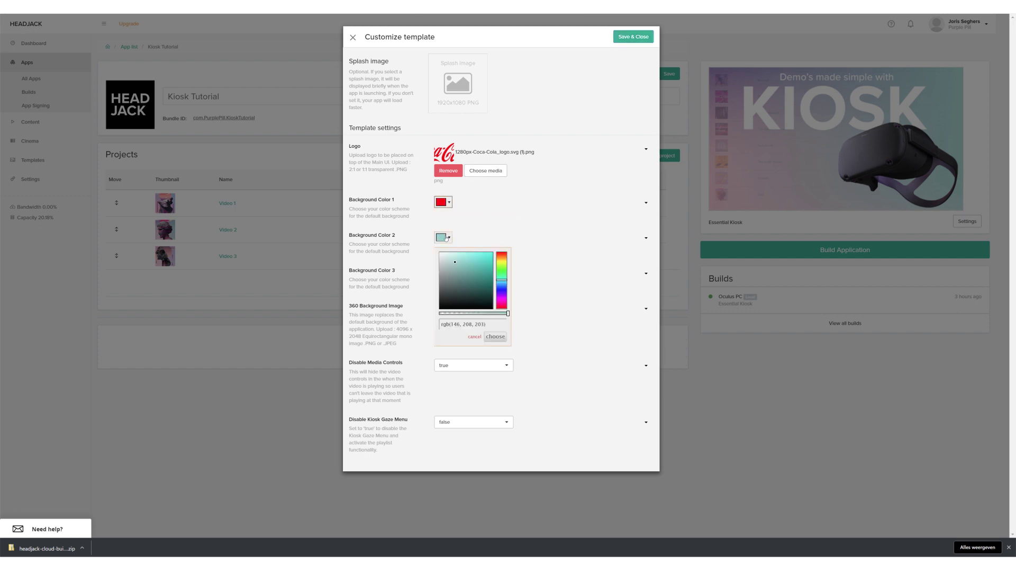
pyautogui.moveTo(447, 268); pyautogui.dragTo(432, 272)
pyautogui.click(495, 237)
pyautogui.click(442, 272)
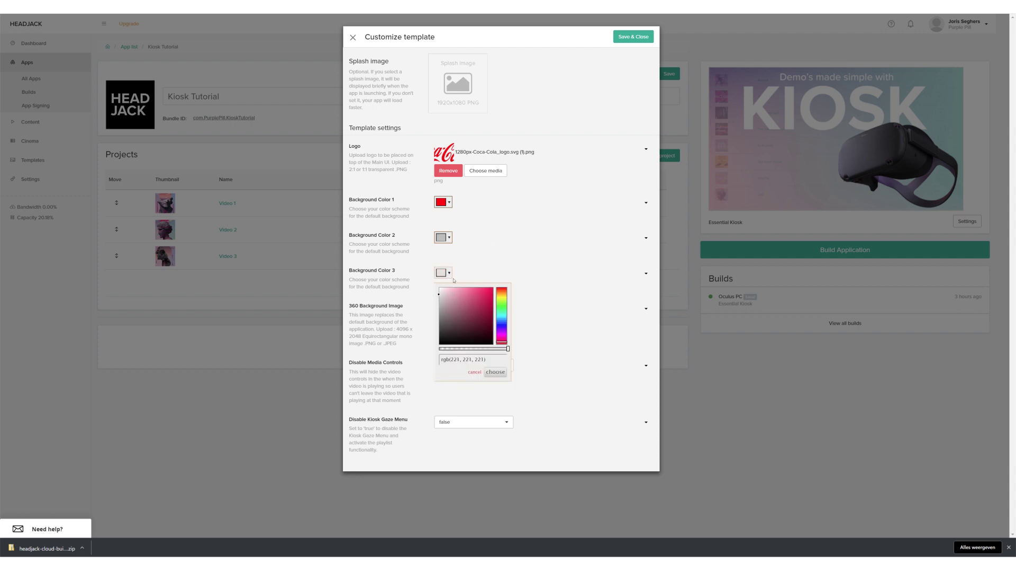
pyautogui.click(518, 250)
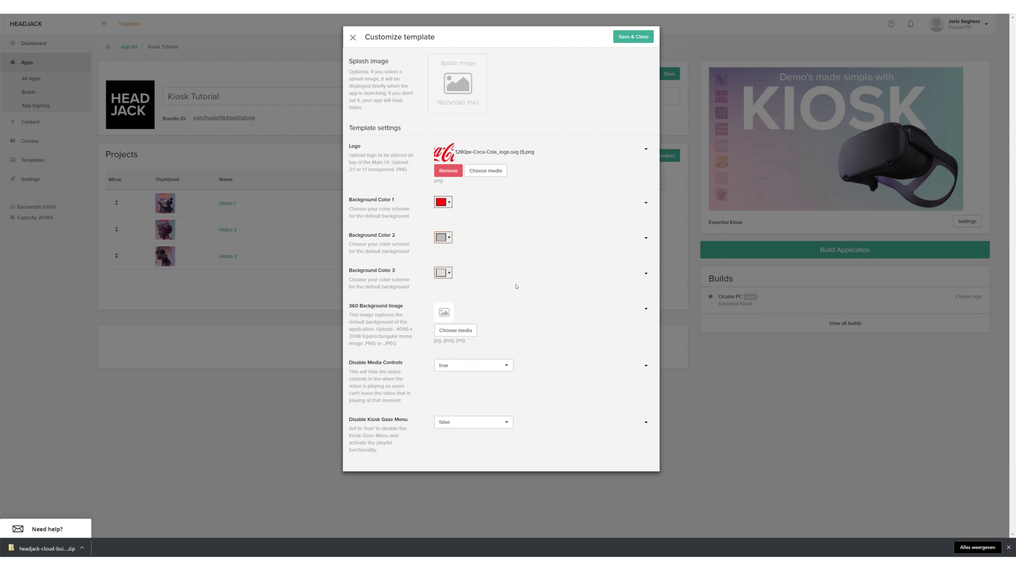
# - Set Disable Media Controls to false and Disable Kiosk Gaze Menu to true, then save
pyautogui.click(490, 365)
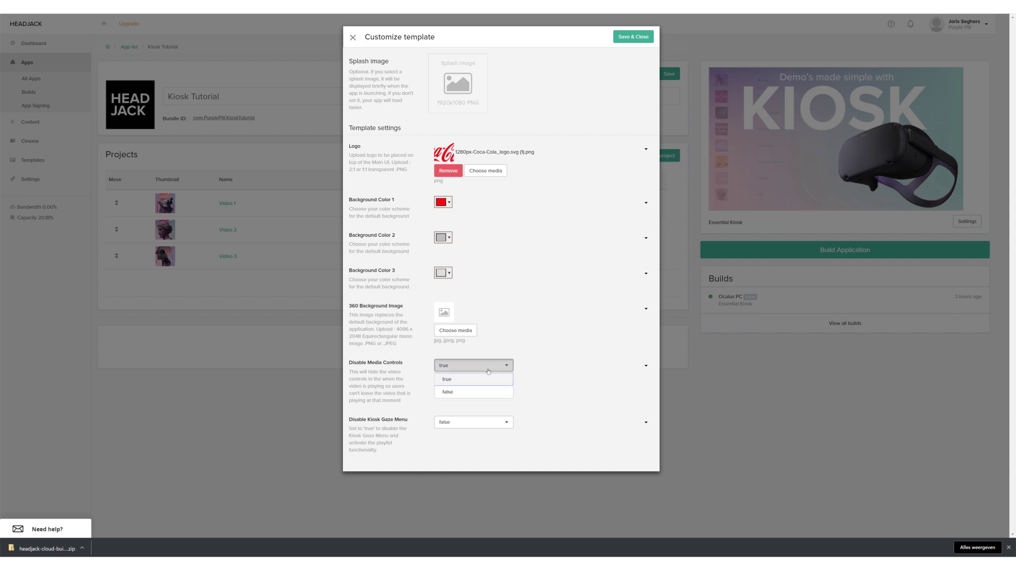
pyautogui.click(486, 392)
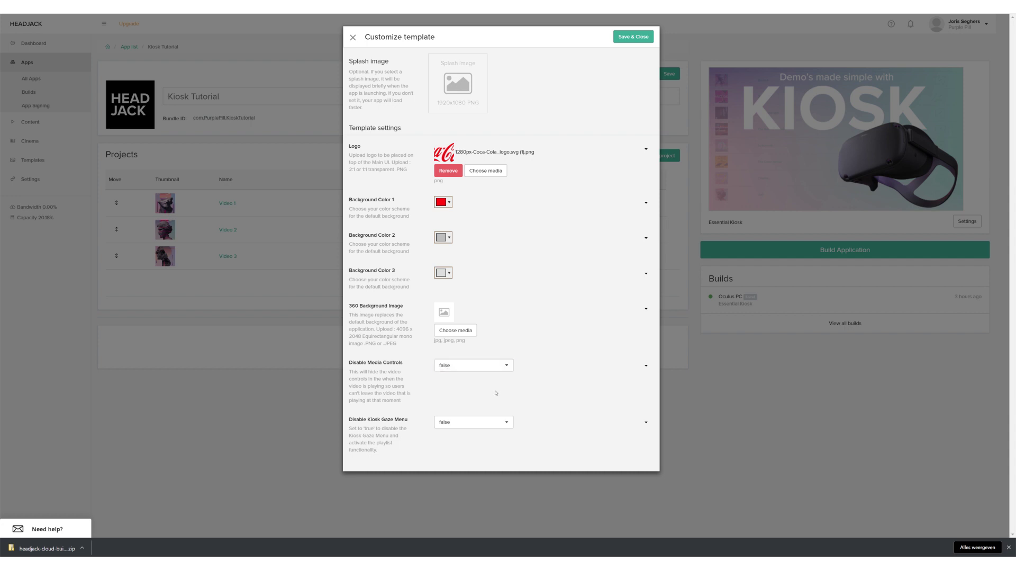
pyautogui.click(477, 423)
pyautogui.click(470, 447)
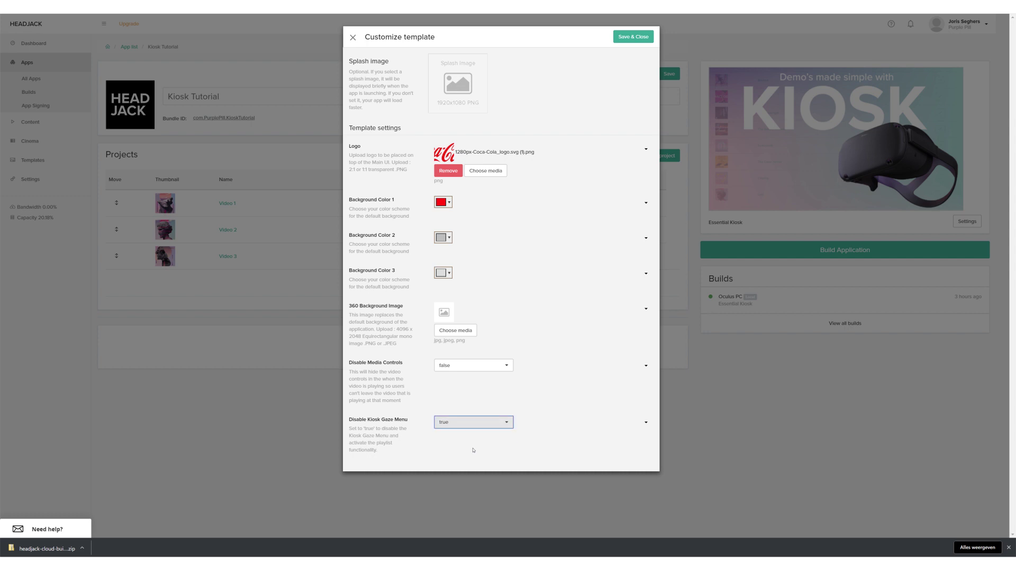
pyautogui.click(629, 38)
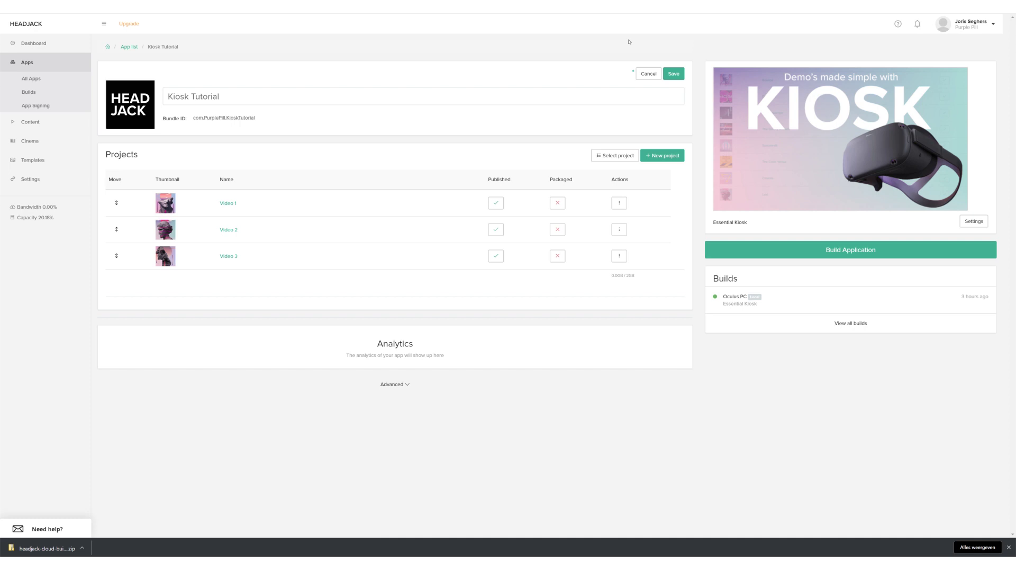
# - Save the app changes and select com.PurplePill.KioskTutorial.exe in the new build folder
pyautogui.click(680, 76)
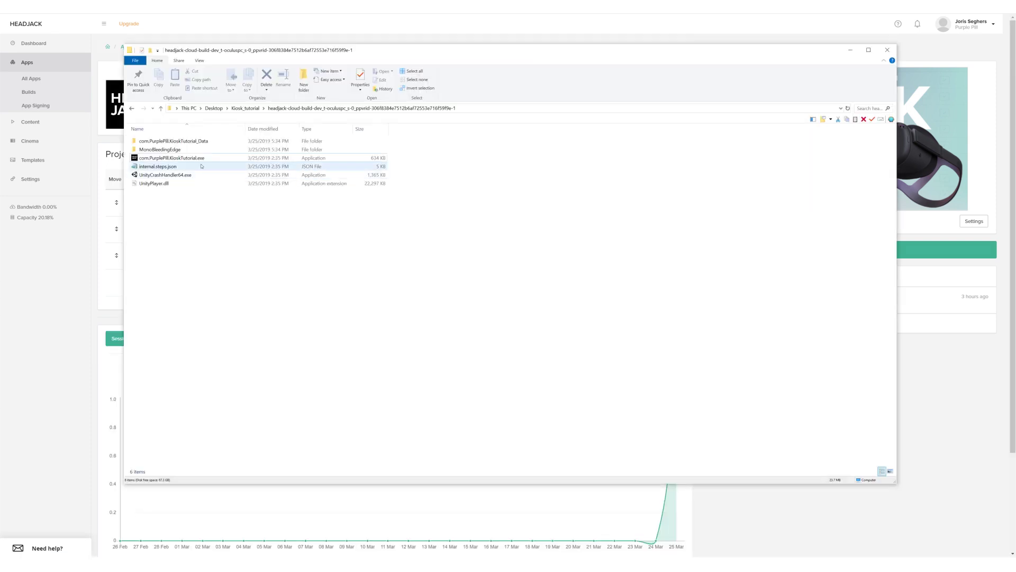
pyautogui.click(197, 158)
# - Launch the rebuilt com.PurplePill.KioskTutorial.exe and let it prepare its environment
pyautogui.doubleClick(197, 158)
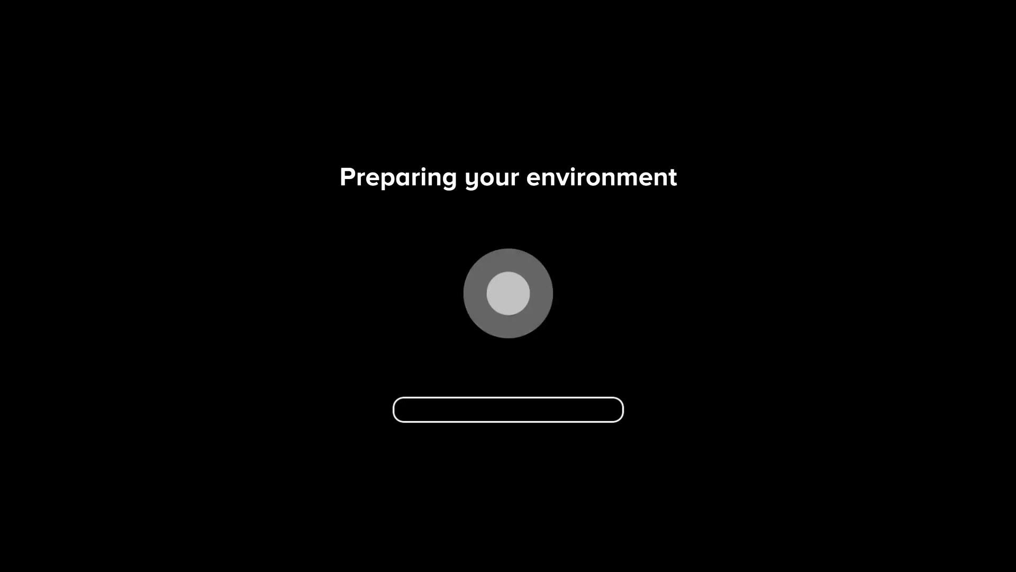